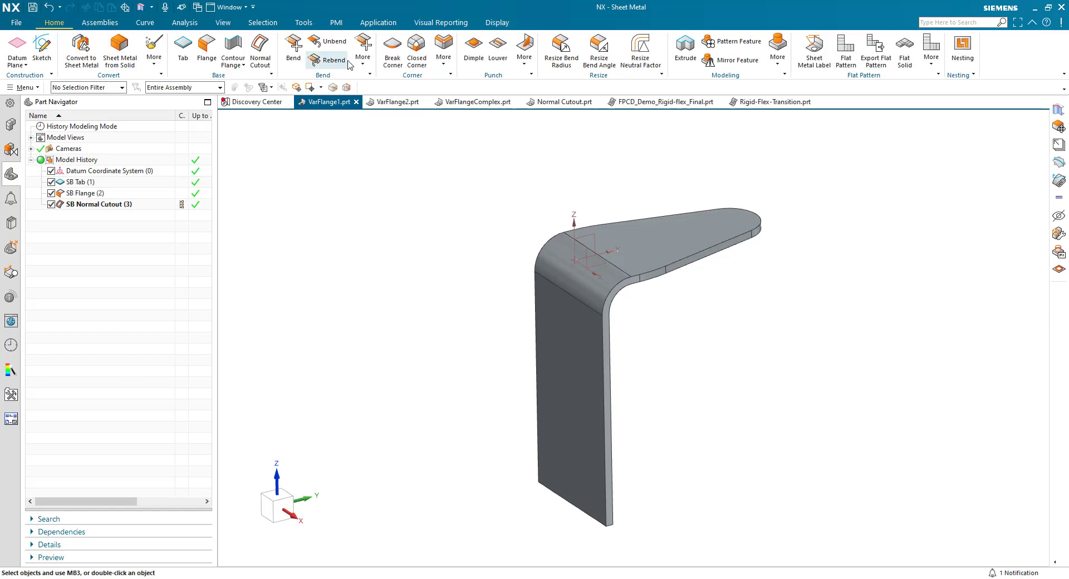
Try an advanced flange and then a standard flange on the bend edge, cancelling both
click(363, 51)
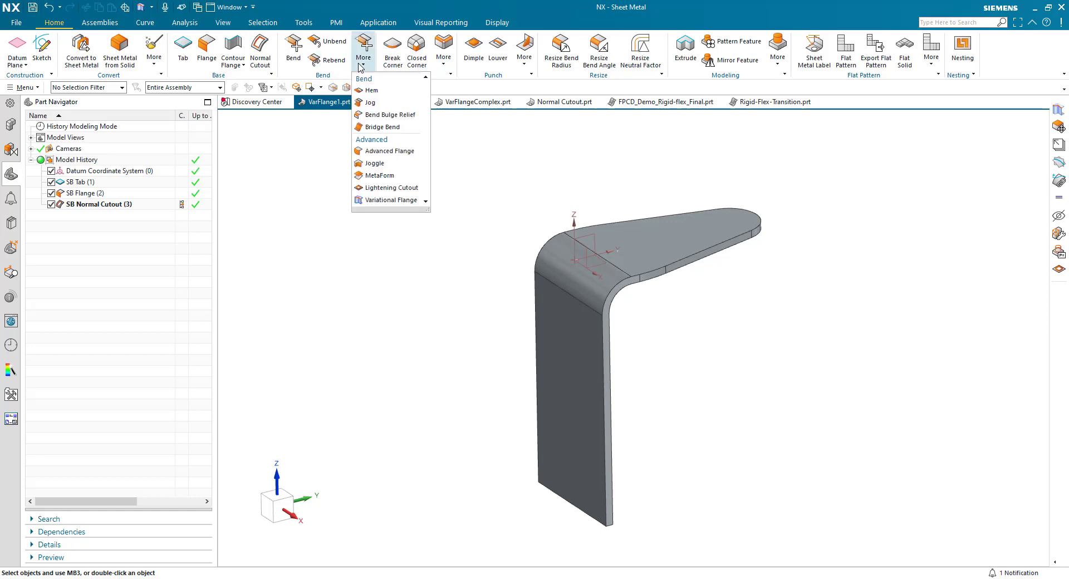
click(390, 151)
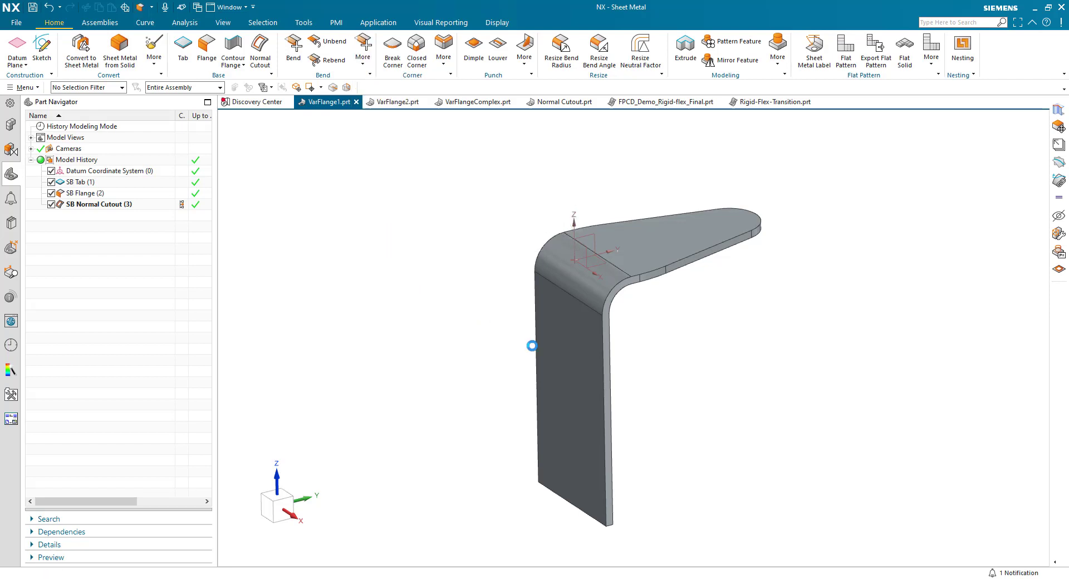
click(612, 334)
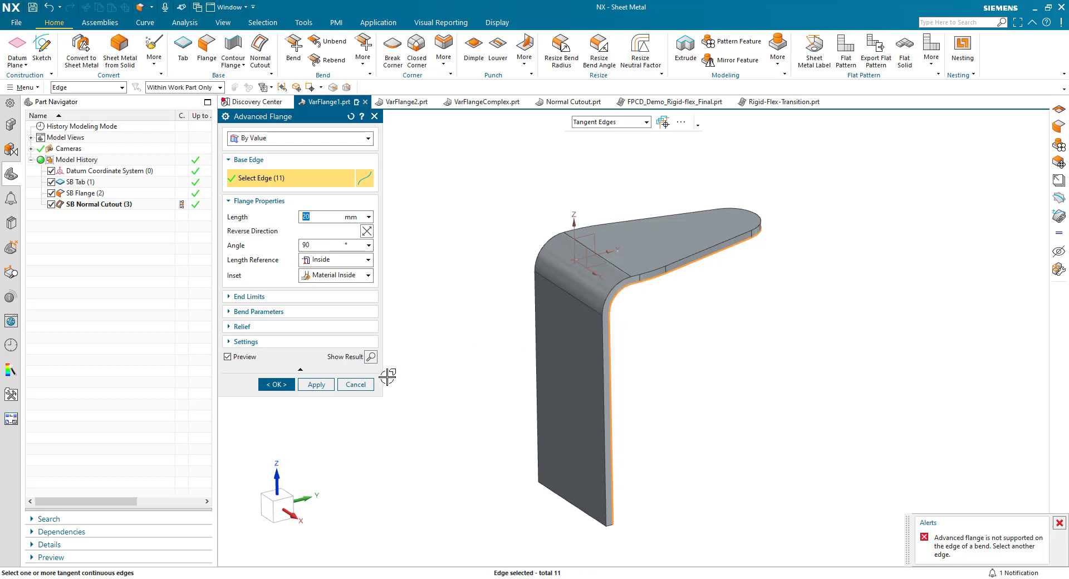
click(351, 388)
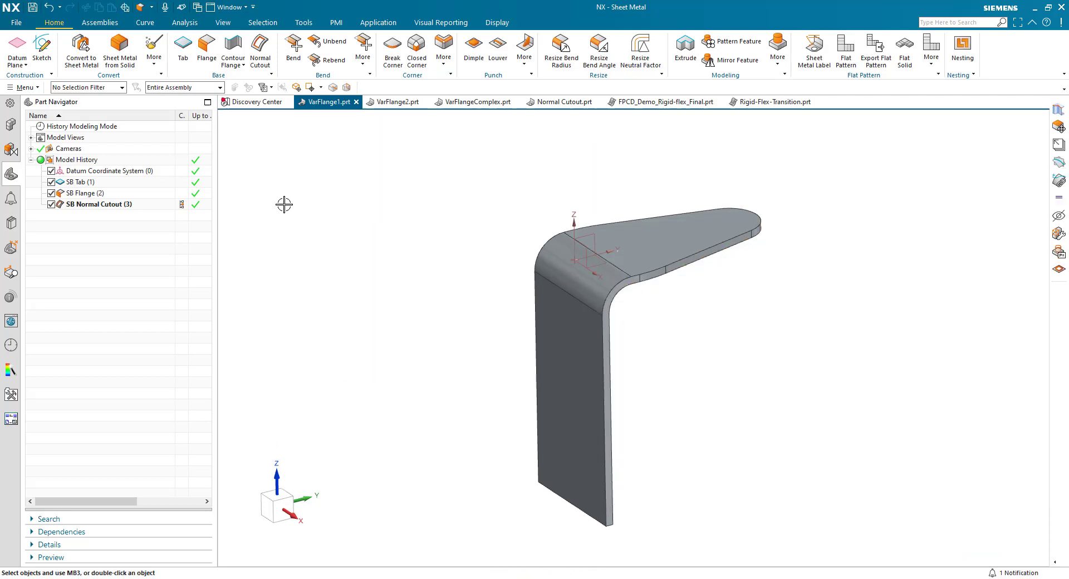
click(207, 46)
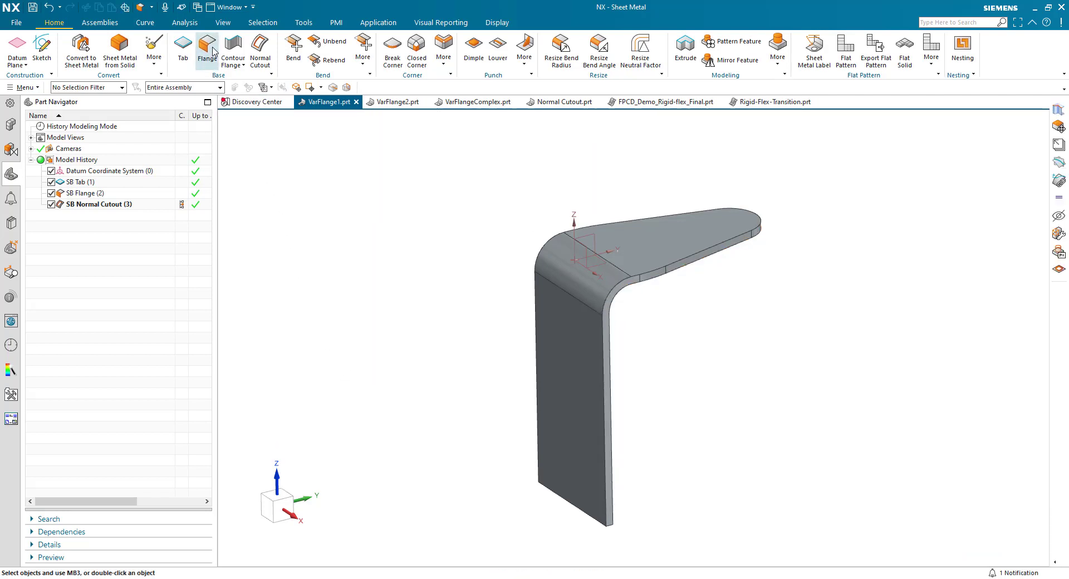
click(615, 342)
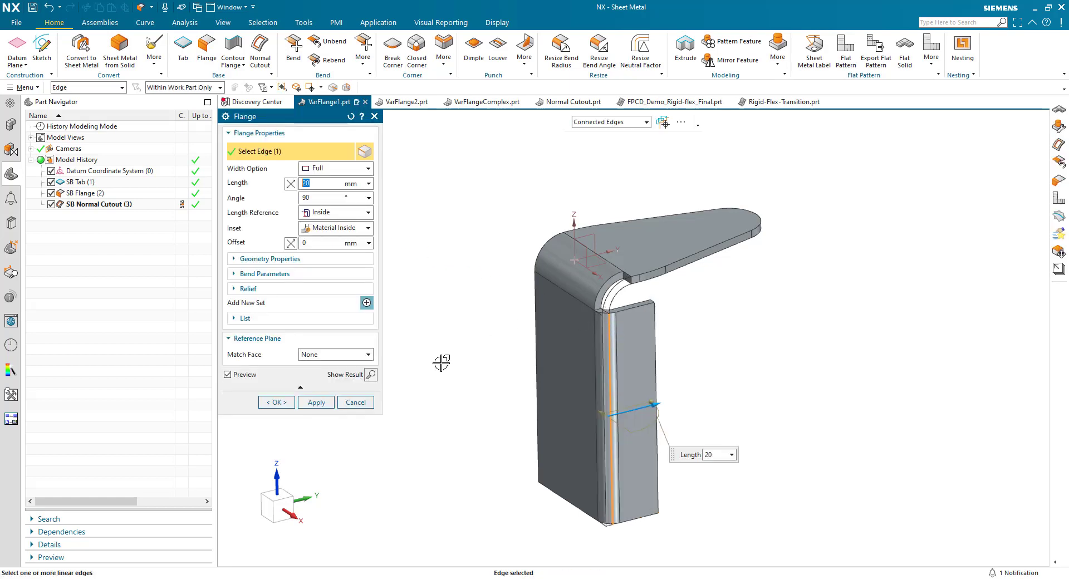
click(352, 403)
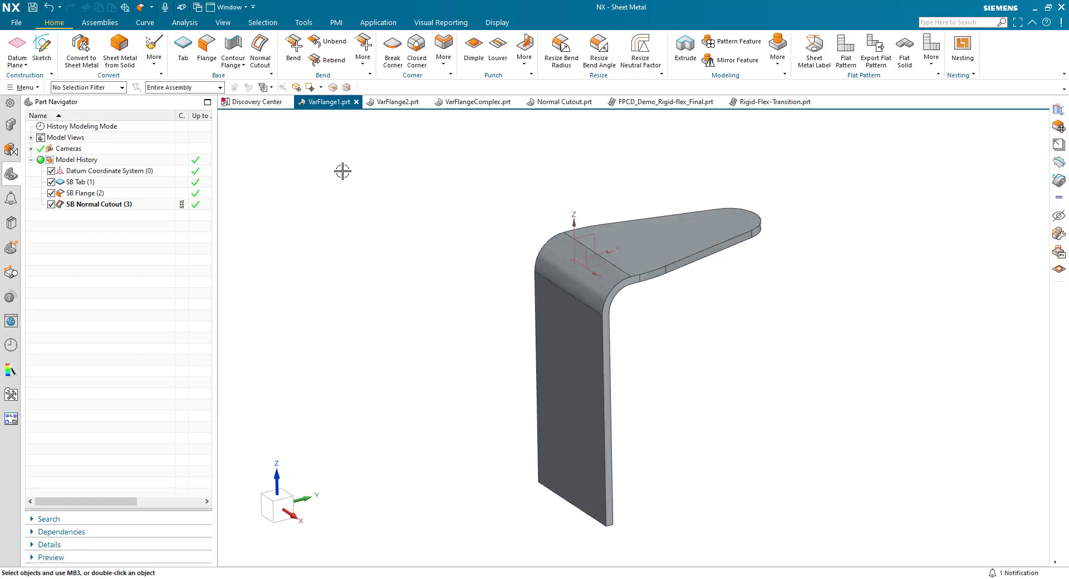
Start a variational flange on the 11 tangent edges and set its length to 5 mm
click(363, 56)
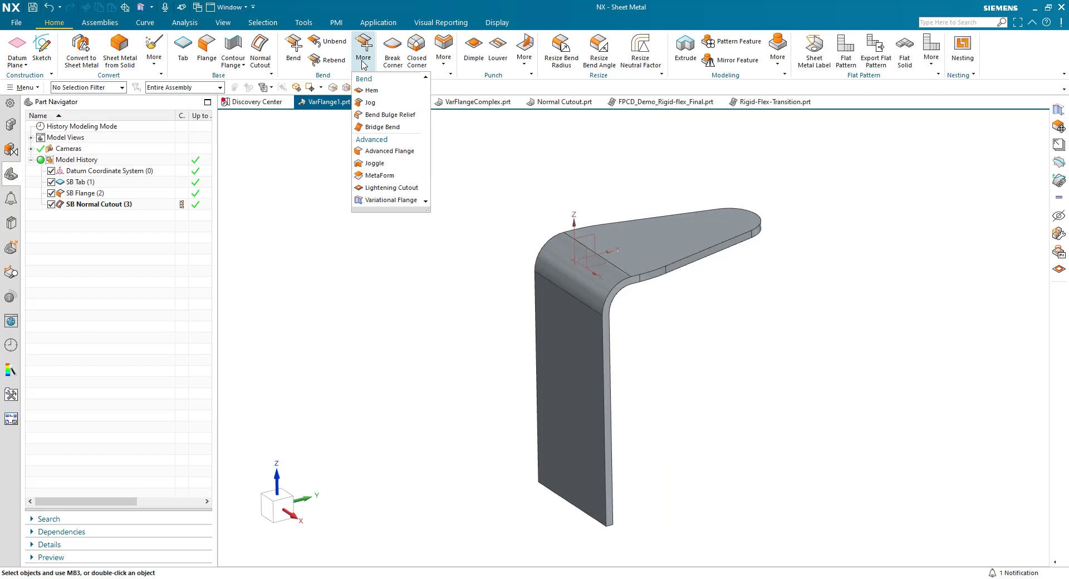
click(376, 199)
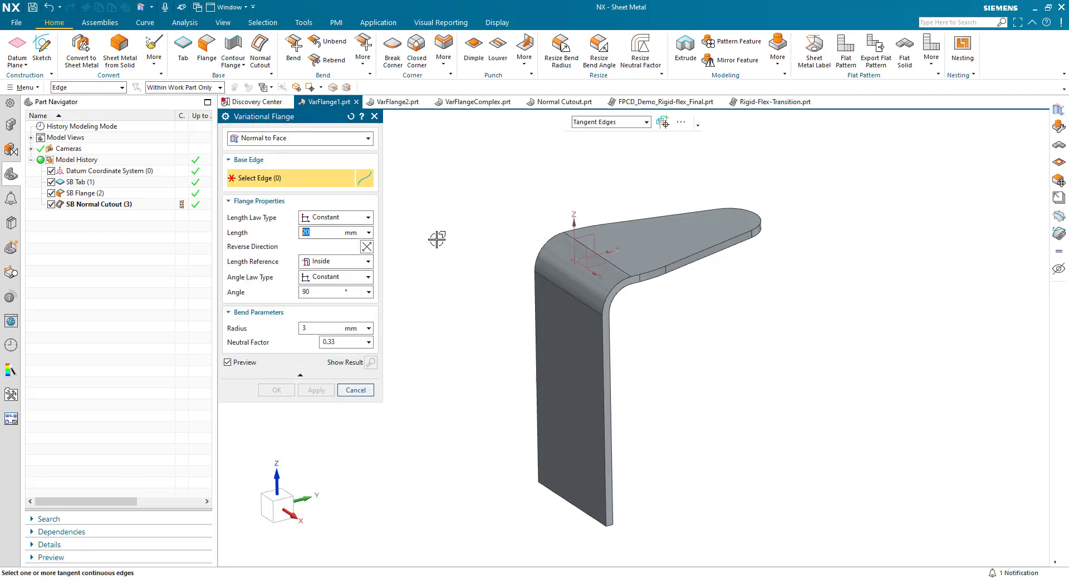
click(607, 357)
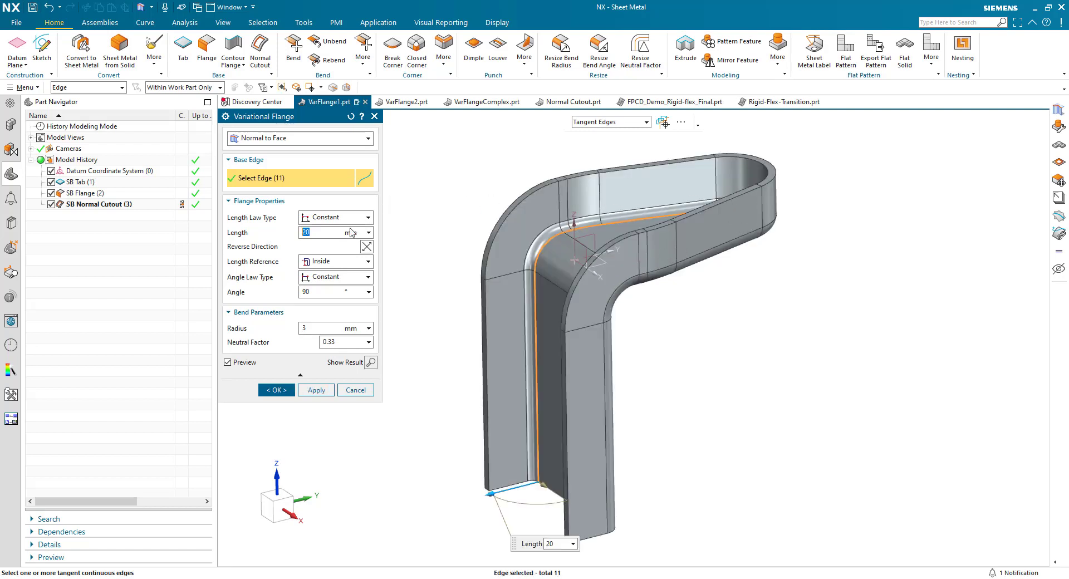
mouse_move(650, 333)
middle_down()
mouse_move(676, 305)
mouse_move(668, 297)
mouse_move(754, 236)
mouse_move(739, 232)
middle_up()
scroll(580, 296, up, 3)
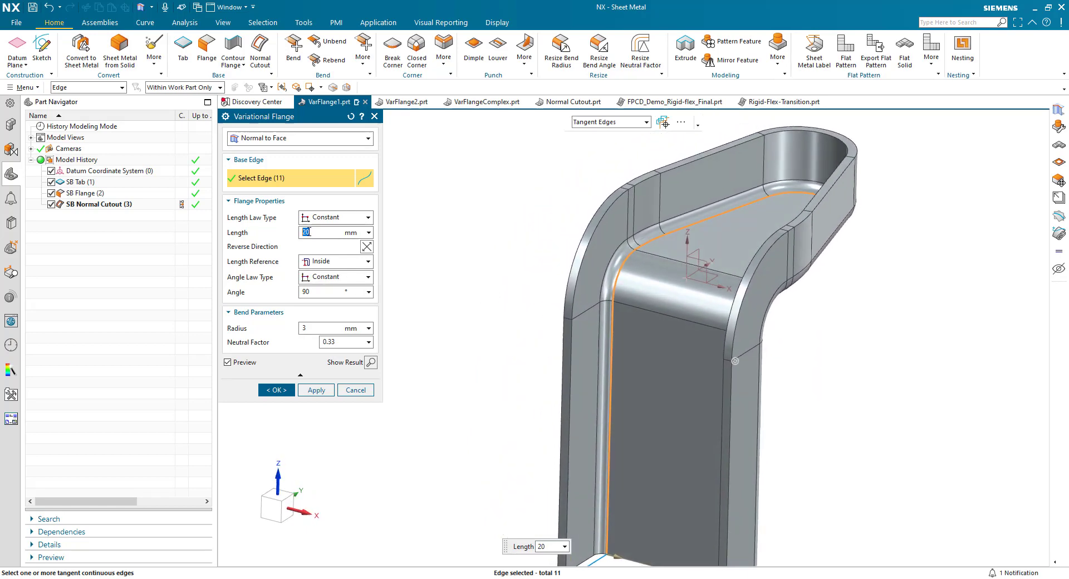
text(5)
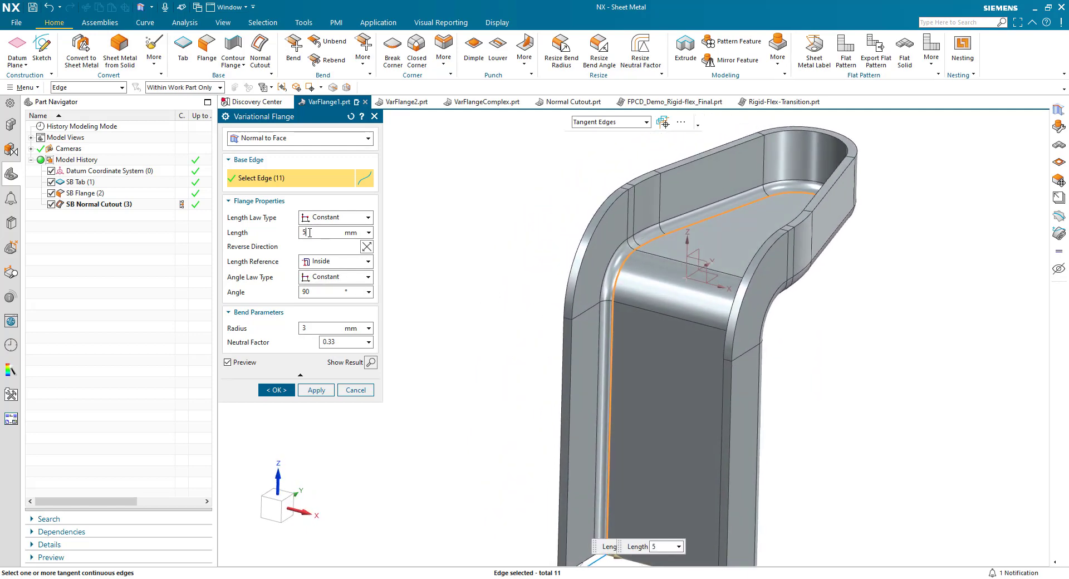
key(Return)
middle_drag(512, 229, 388, 241)
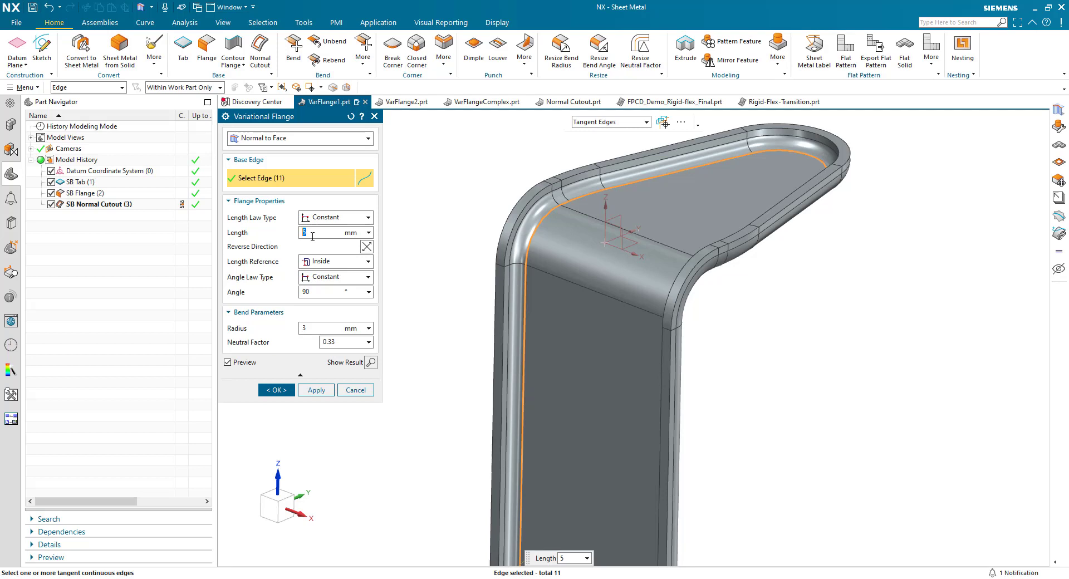
Reverse the flange direction and set the Length Reference to Web
click(367, 247)
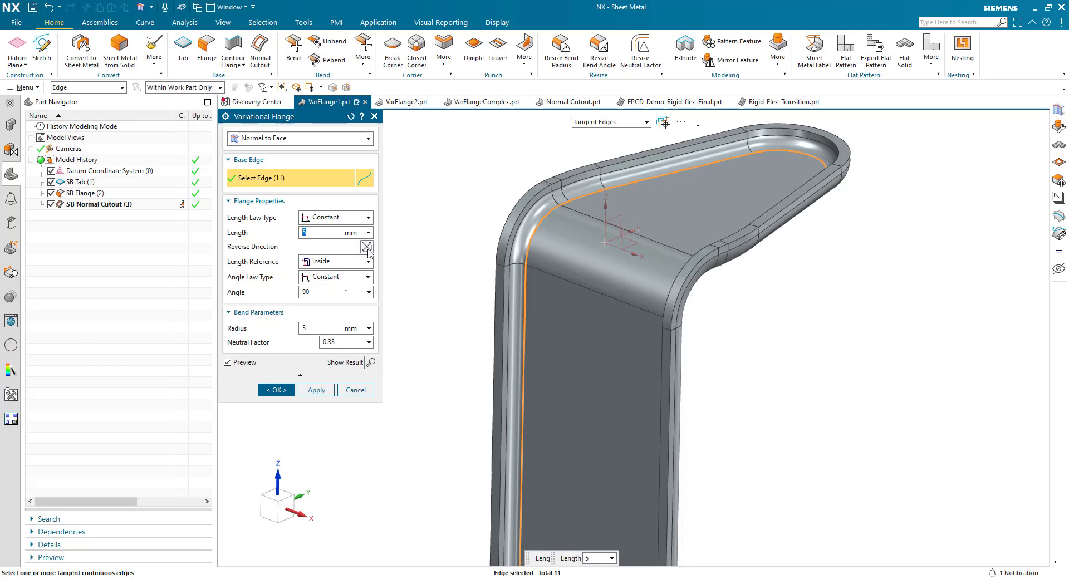
click(321, 265)
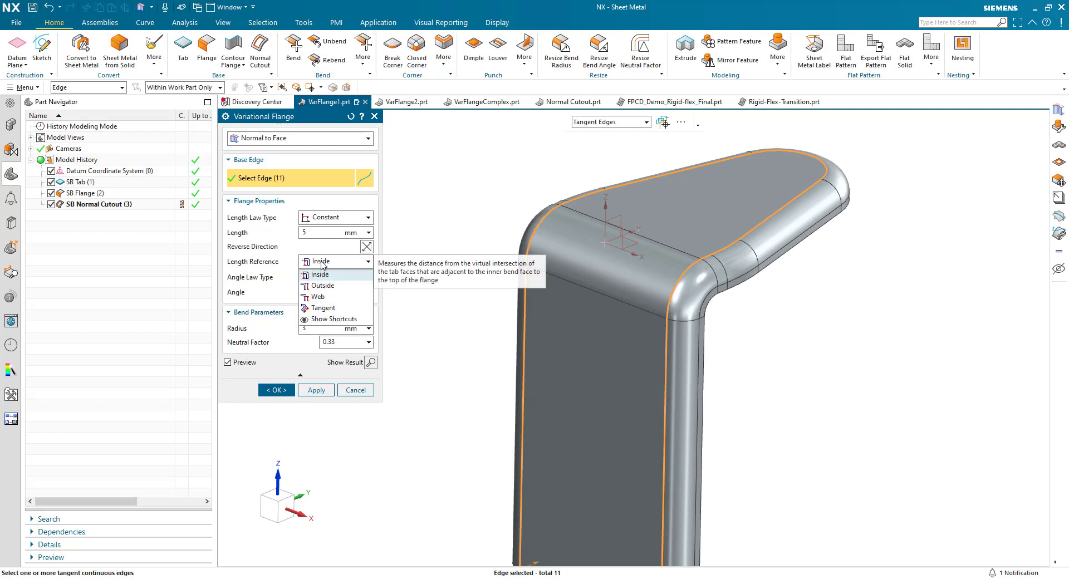
click(323, 296)
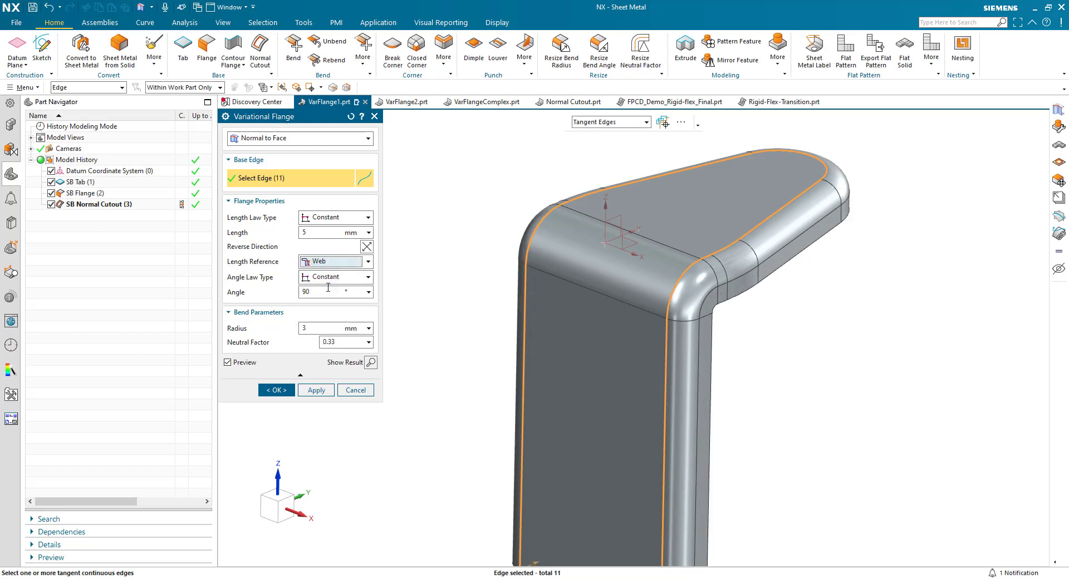
mouse_move(409, 284)
middle_down()
mouse_move(461, 286)
mouse_move(415, 278)
middle_up()
Try flange lengths of 6 and 10 mm, then settle back on 5 mm
click(317, 232)
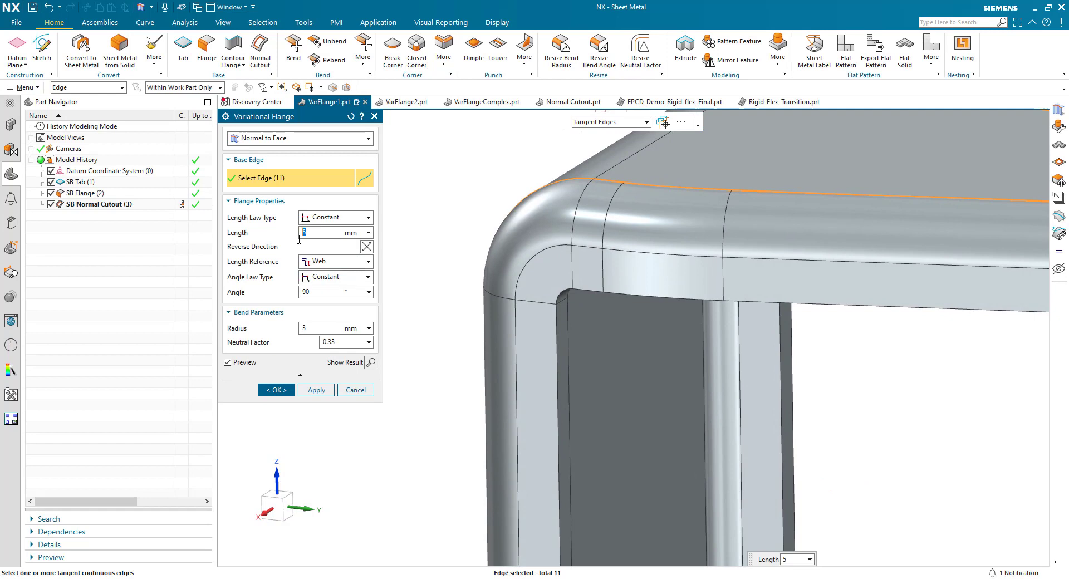
text(6)
key(Return)
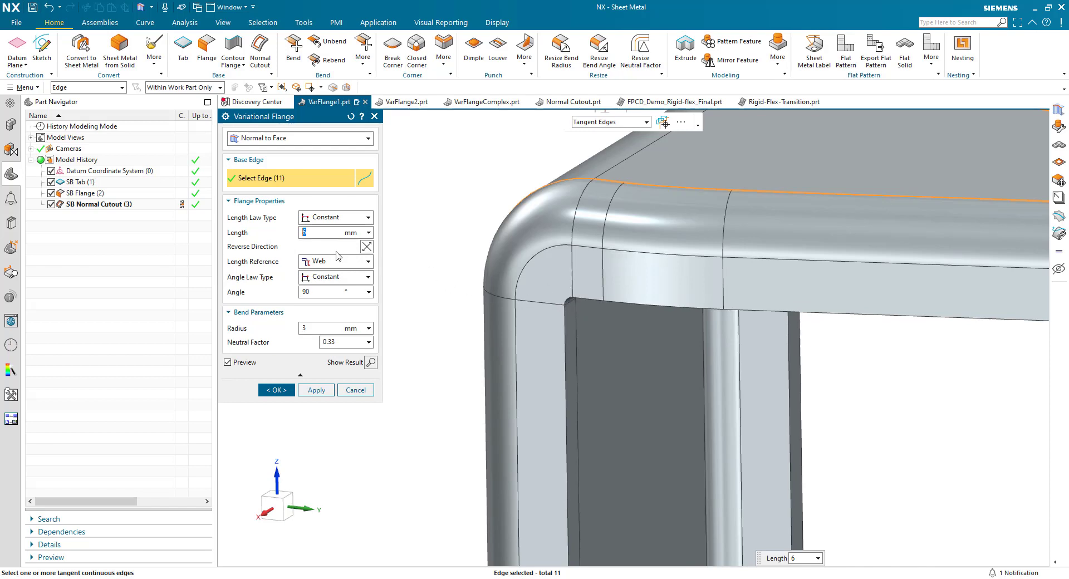
text(10)
key(Return)
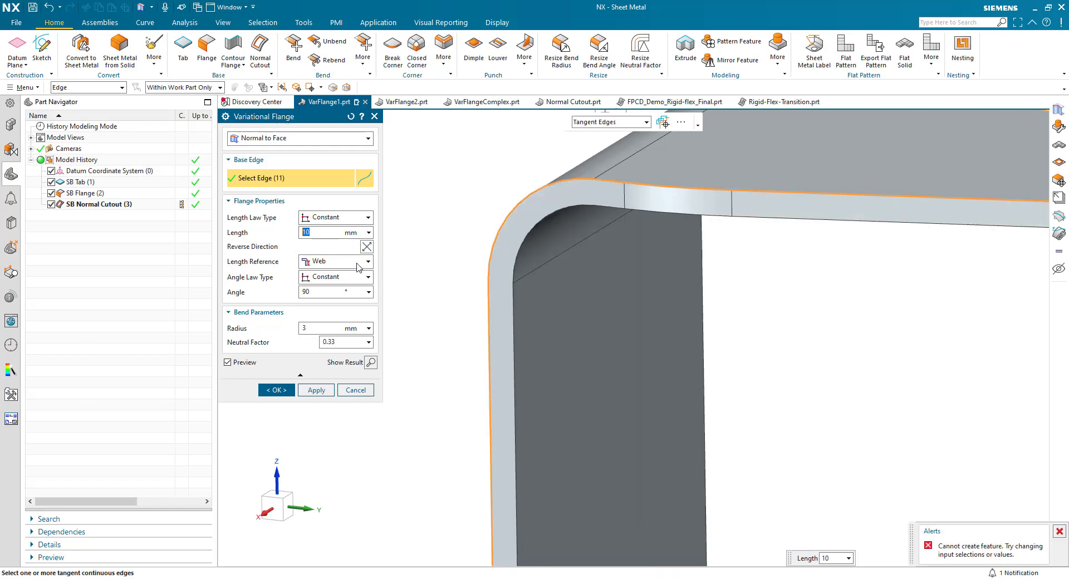
text(5)
key(Return)
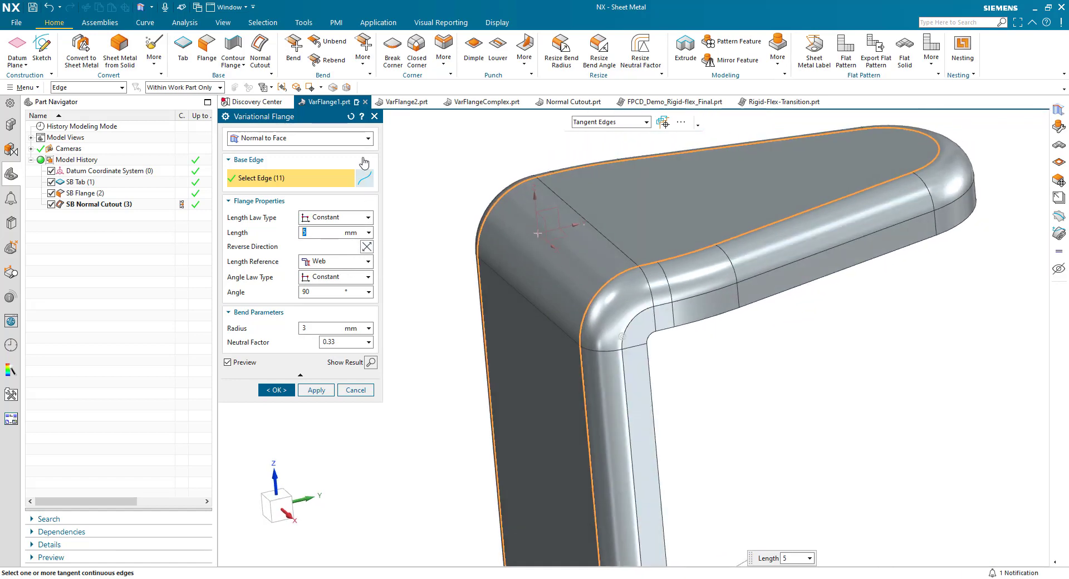
Deselect all base edges and reselect the tangent edge chain
click(282, 88)
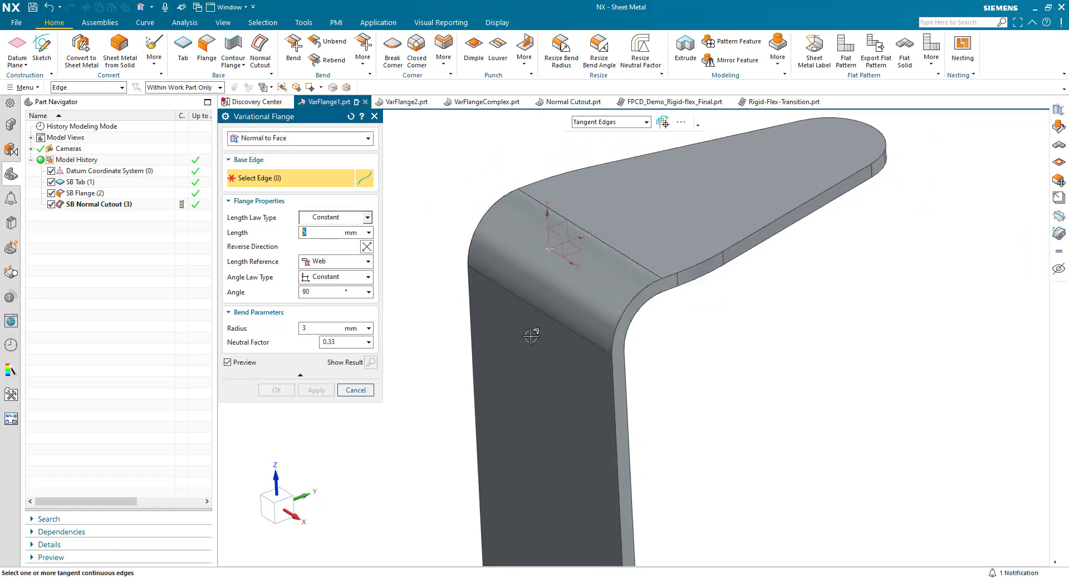
click(630, 378)
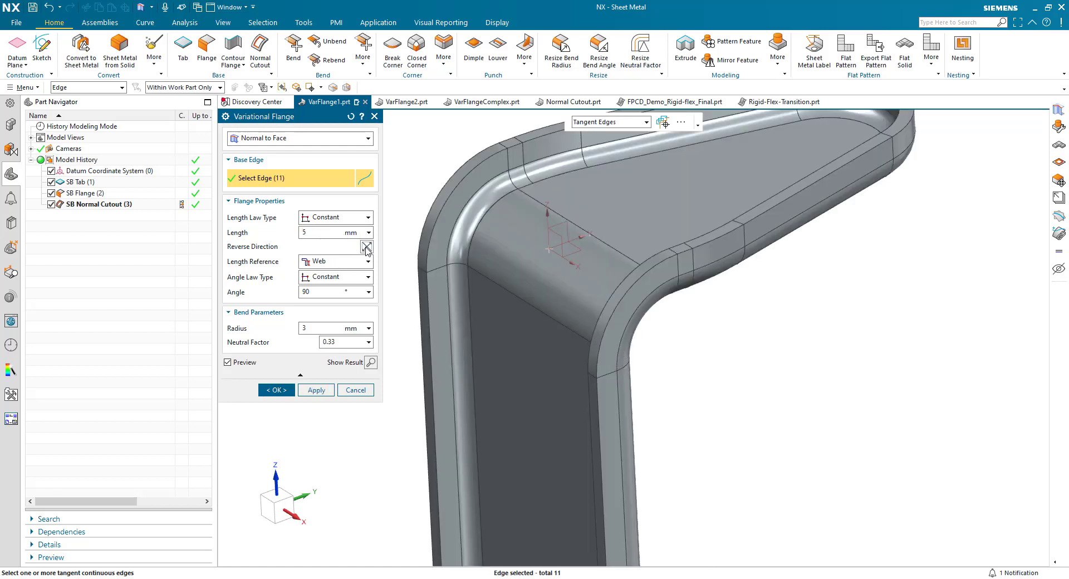
middle_drag(367, 252, 367, 306)
Set the bend radius to 0.5 mm and the flange angle to 45°
click(307, 330)
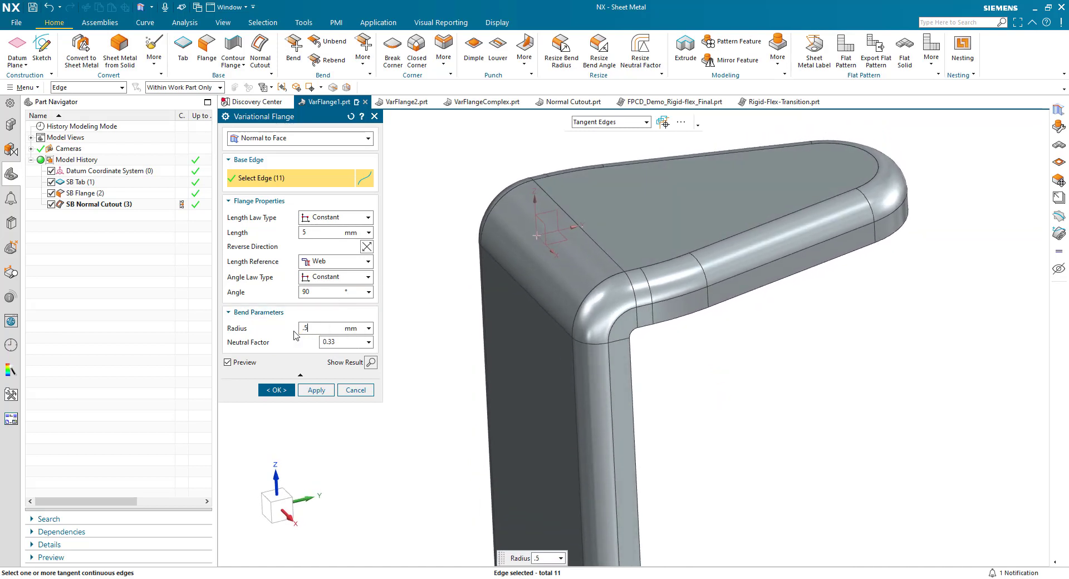
key(Return)
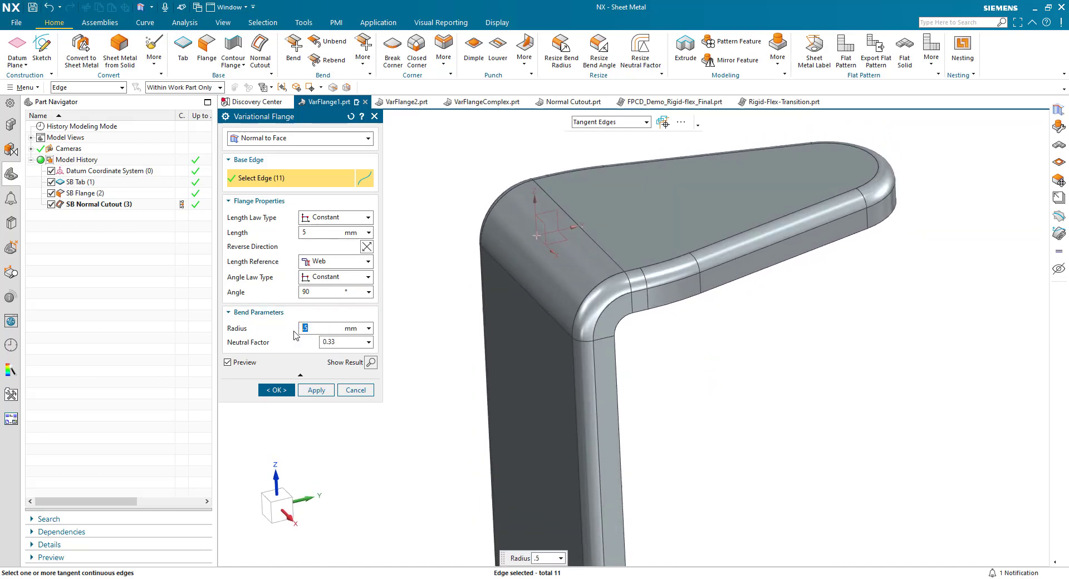
click(296, 293)
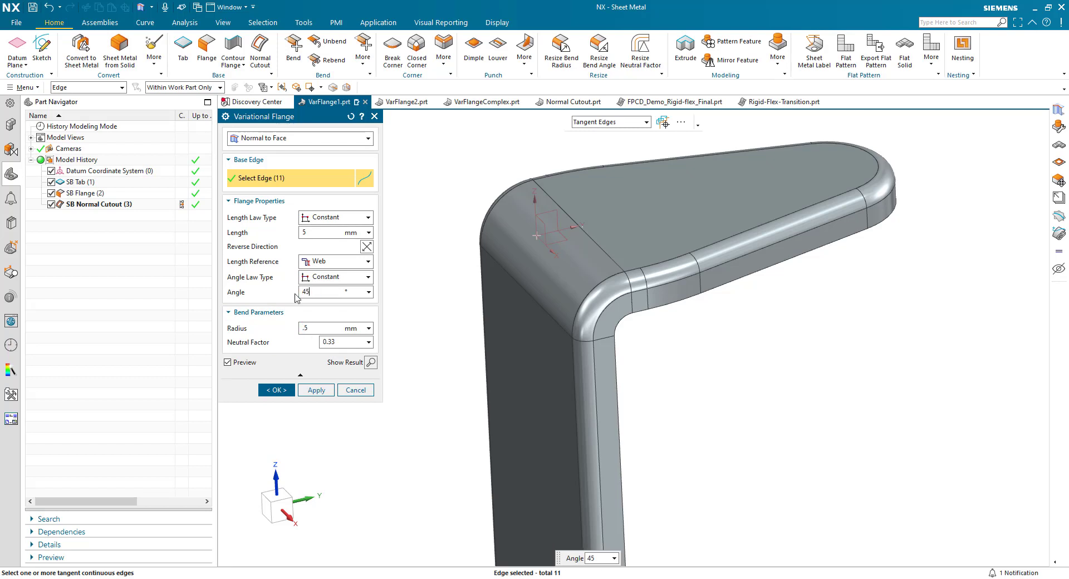
key(Return)
middle_drag(489, 305, 494, 309)
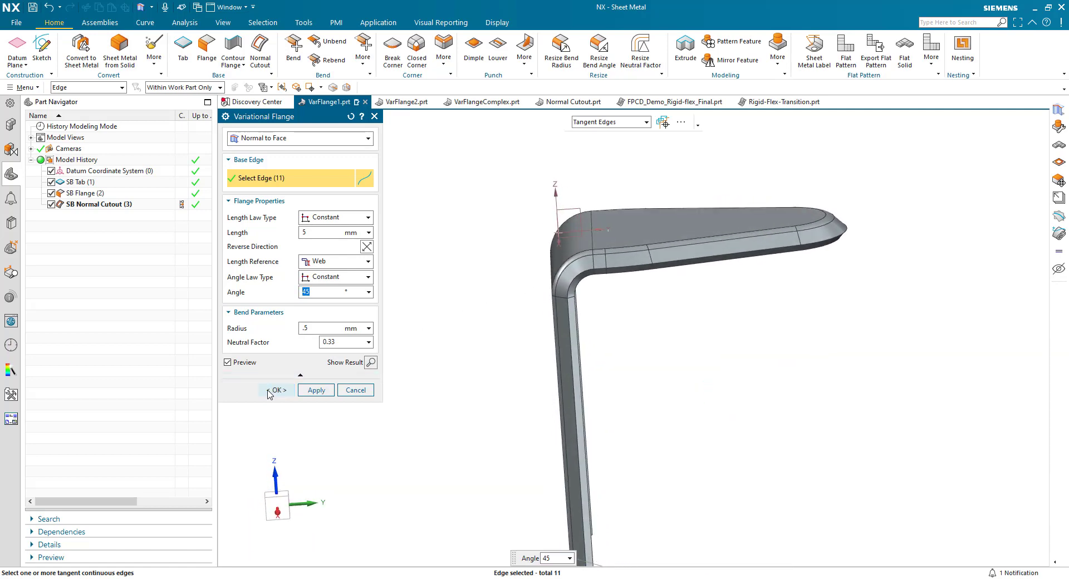
Create Variational Flange (5) on VarFlange1 at 45° and move on to VarFlange2
click(270, 390)
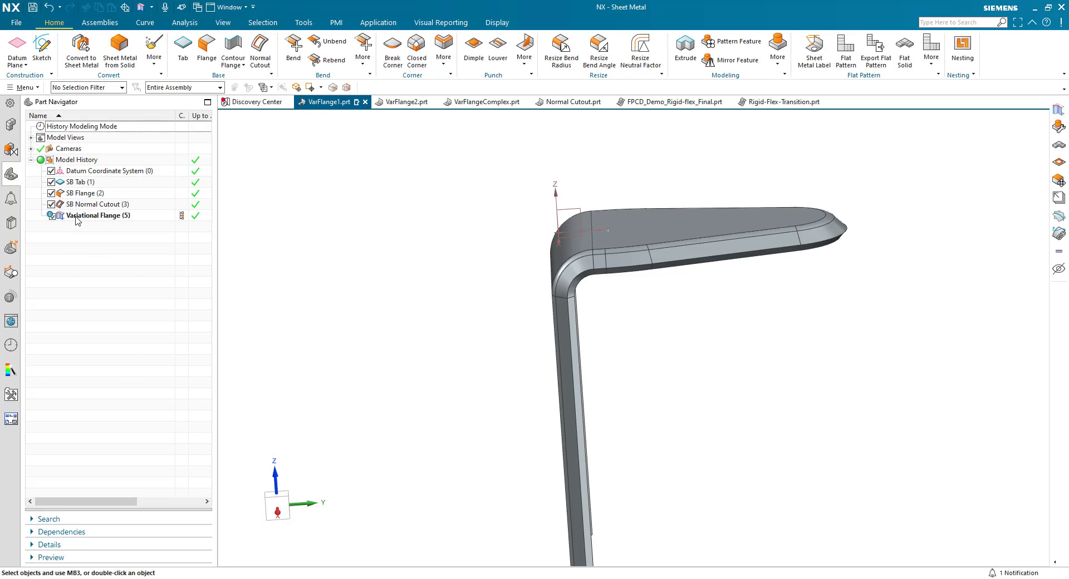
mouse_move(78, 220)
On VarFlange2, start a variational flange along the three tangent edges at a 90° angle
click(403, 104)
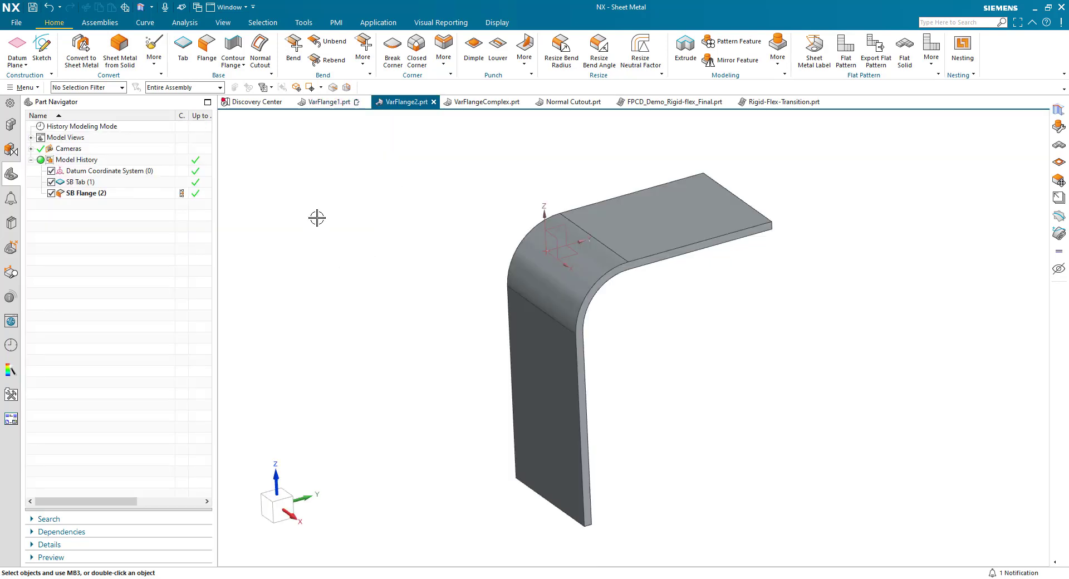
click(364, 50)
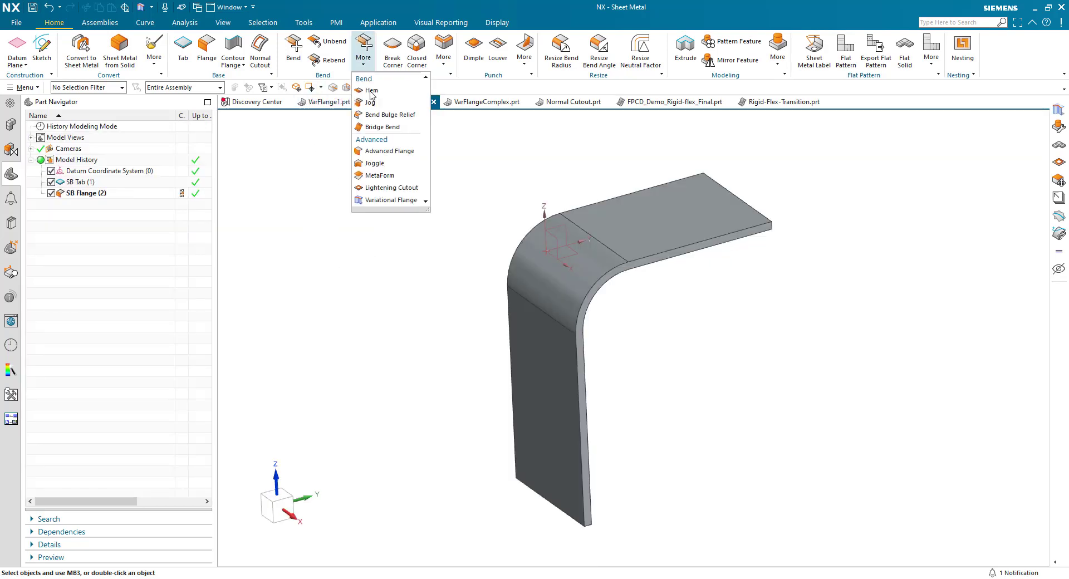
click(377, 201)
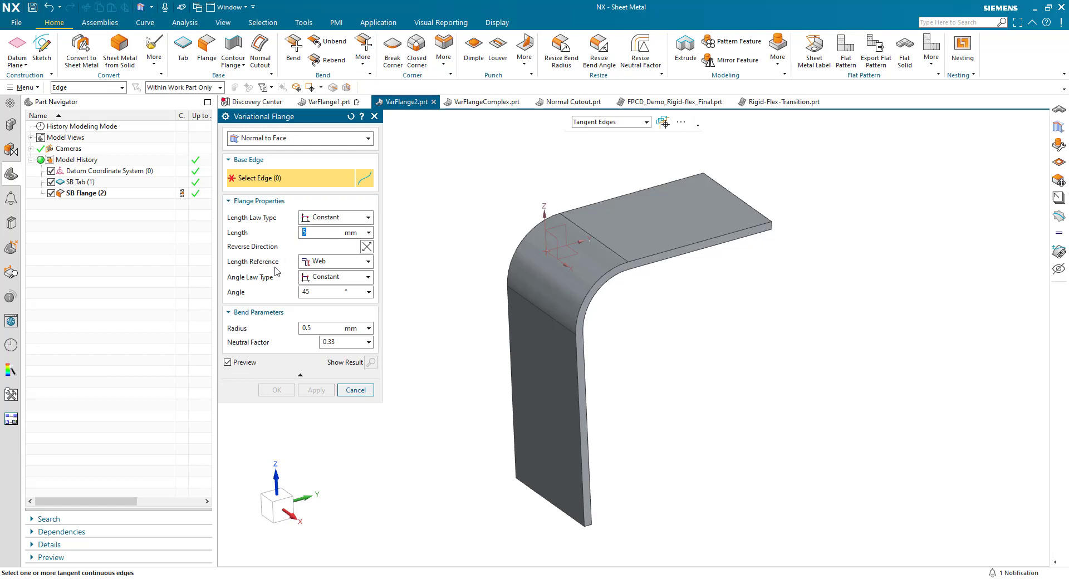
click(575, 361)
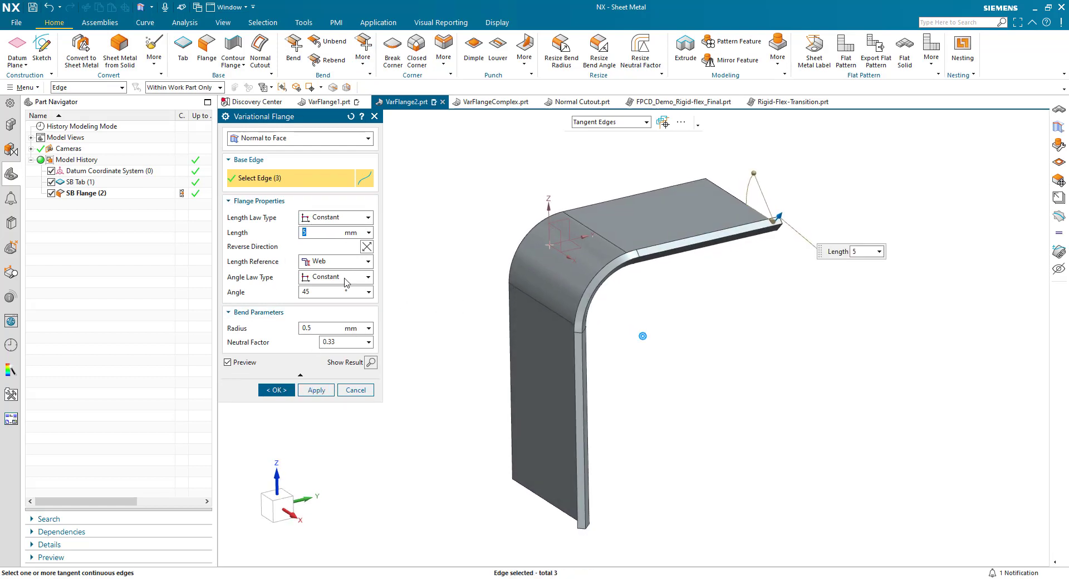
click(314, 291)
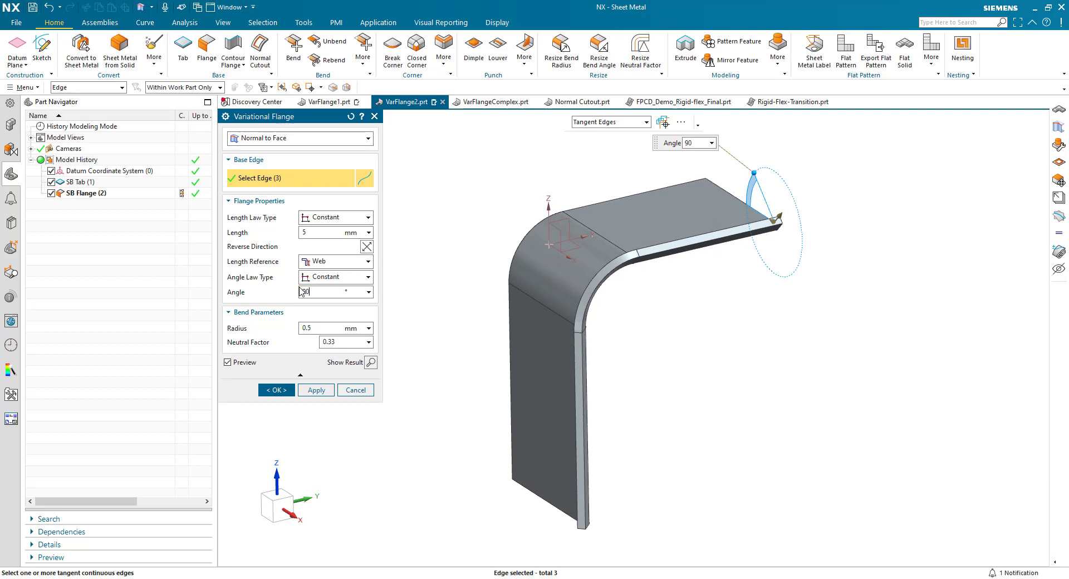
text(90)
key(Return)
middle_drag(492, 280, 493, 278)
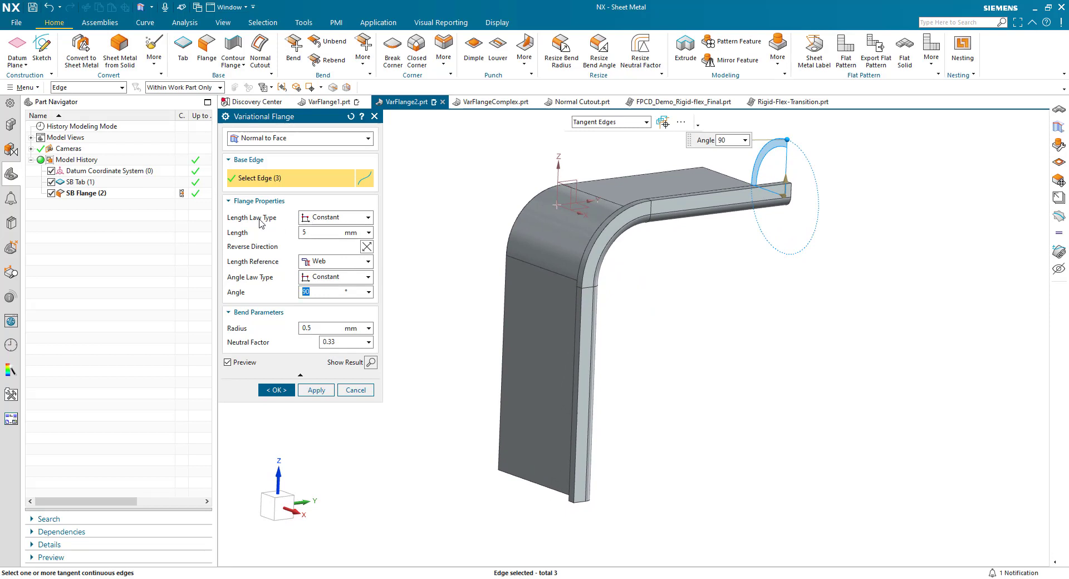
click(320, 222)
Make the flange length taper linearly from 20 mm to a 5 mm end length
click(321, 242)
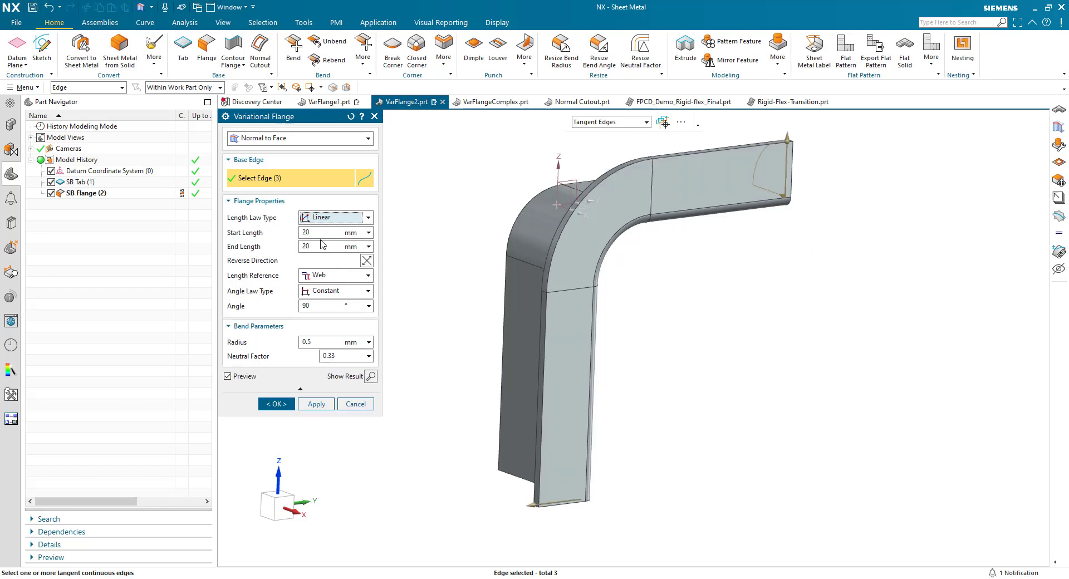
middle_drag(635, 346, 622, 383)
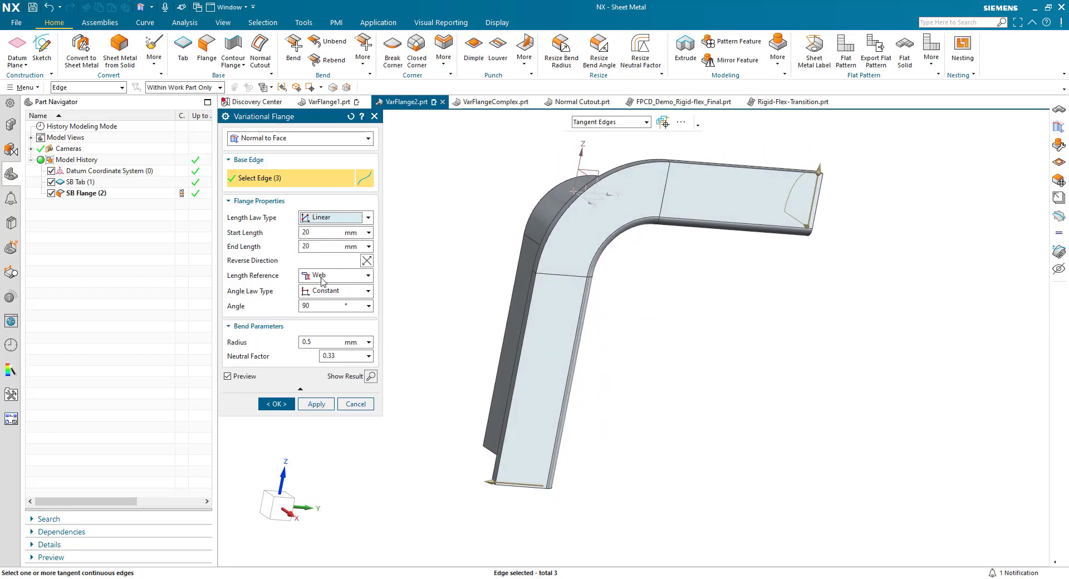
click(324, 247)
text(5)
key(Return)
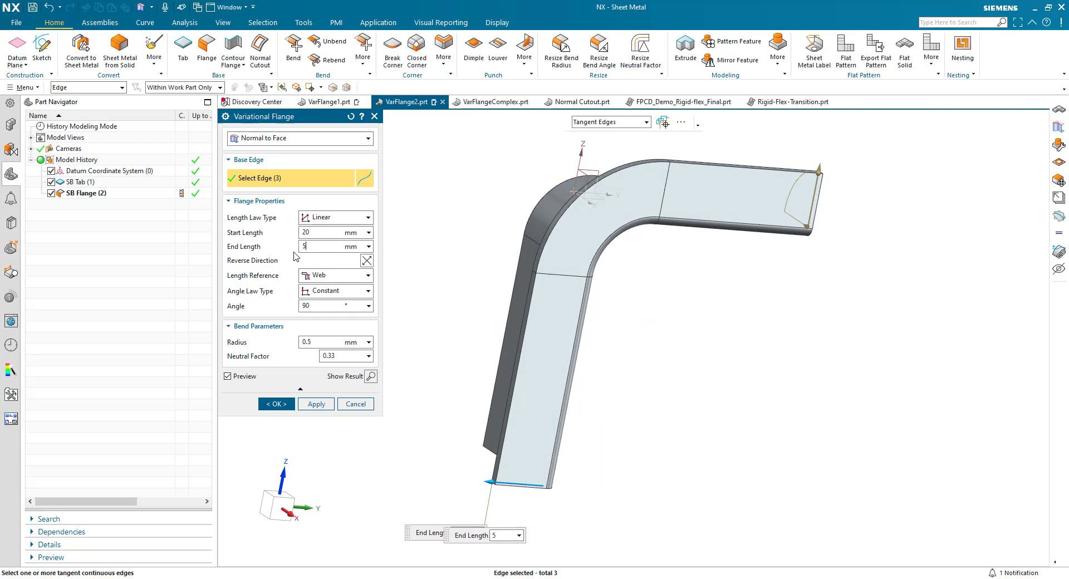
middle_drag(648, 319, 802, 200)
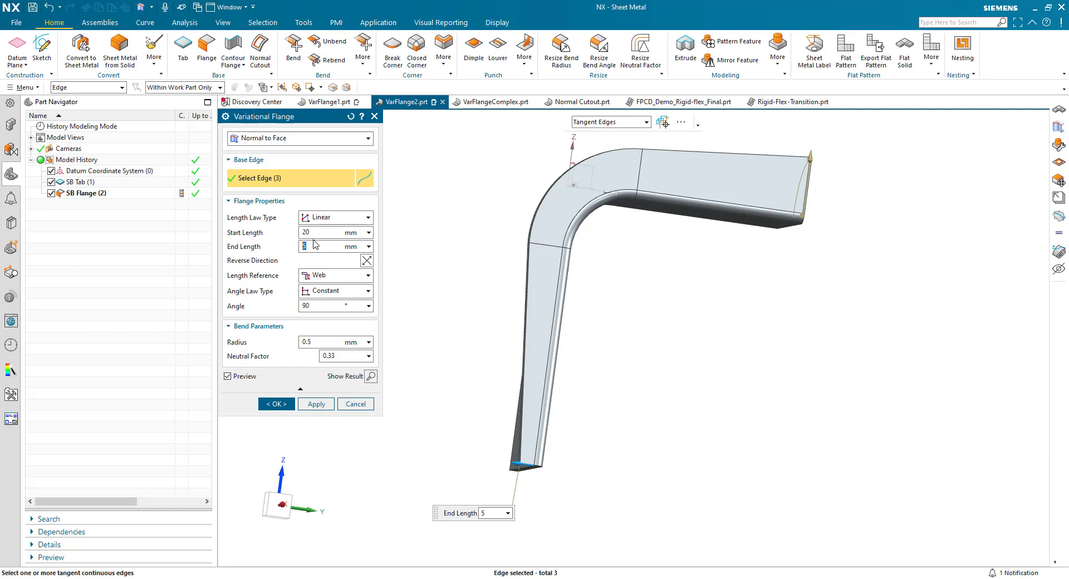
click(320, 220)
Return the length law to Constant and vary the angle linearly from 90° to 45°
click(321, 237)
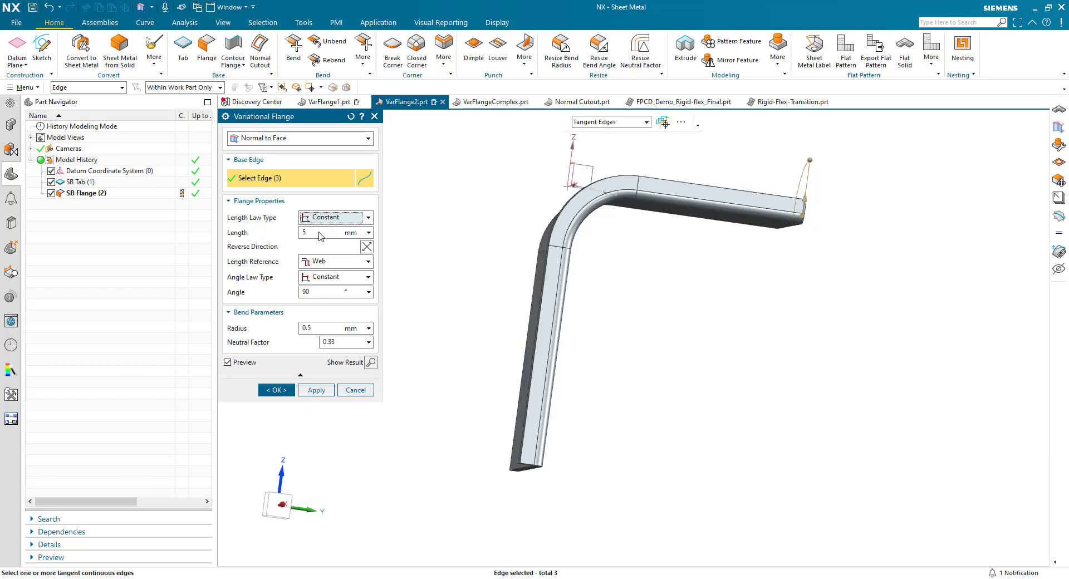
click(323, 277)
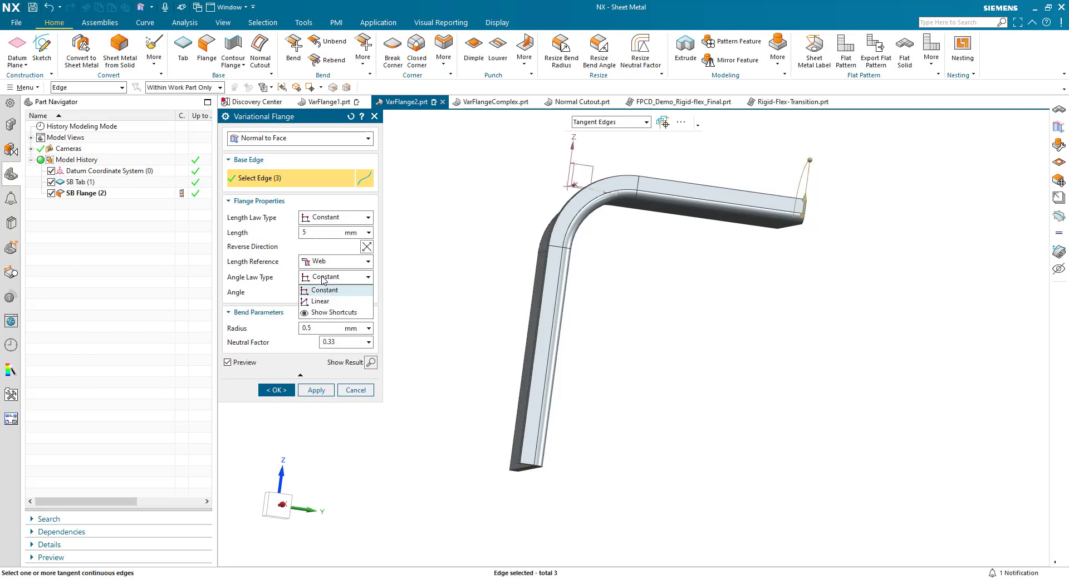
click(332, 301)
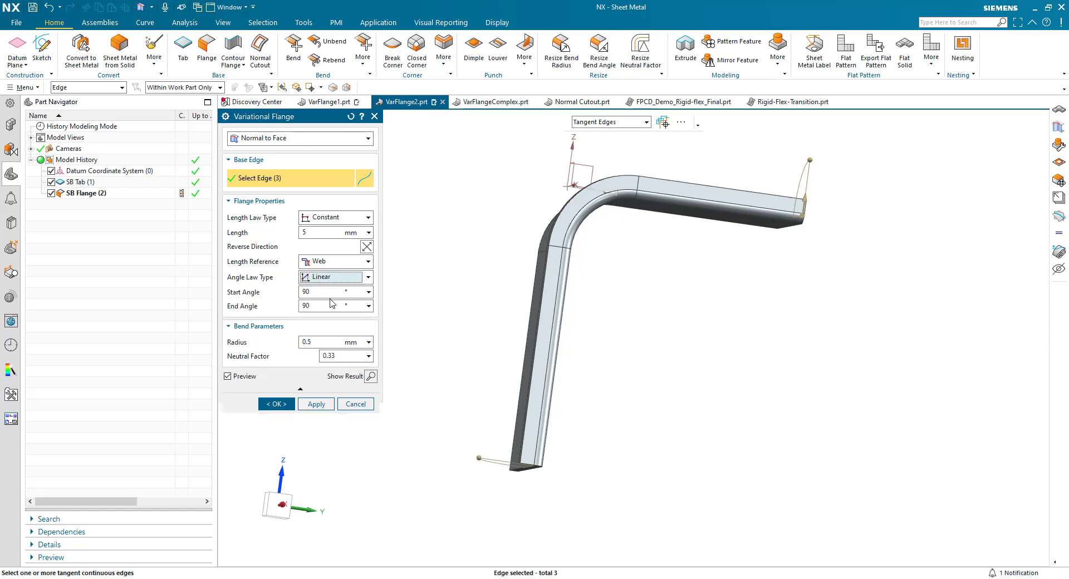
click(308, 306)
text(4)
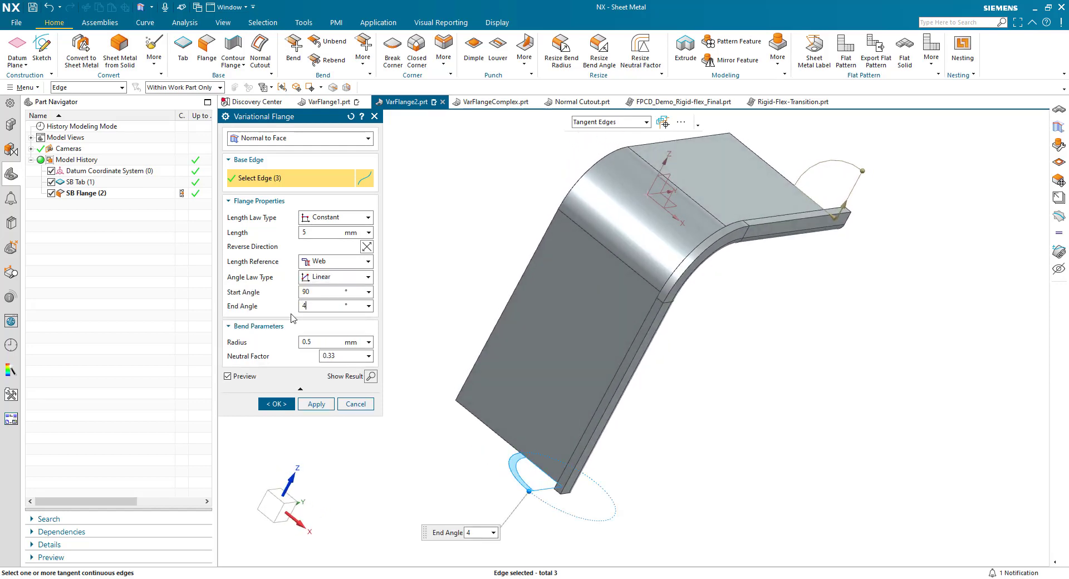
text(5)
key(Return)
middle_drag(356, 328, 279, 400)
Create Variational Flange (5) on VarFlange2 and switch to VarFlangeComplex.prt
click(279, 400)
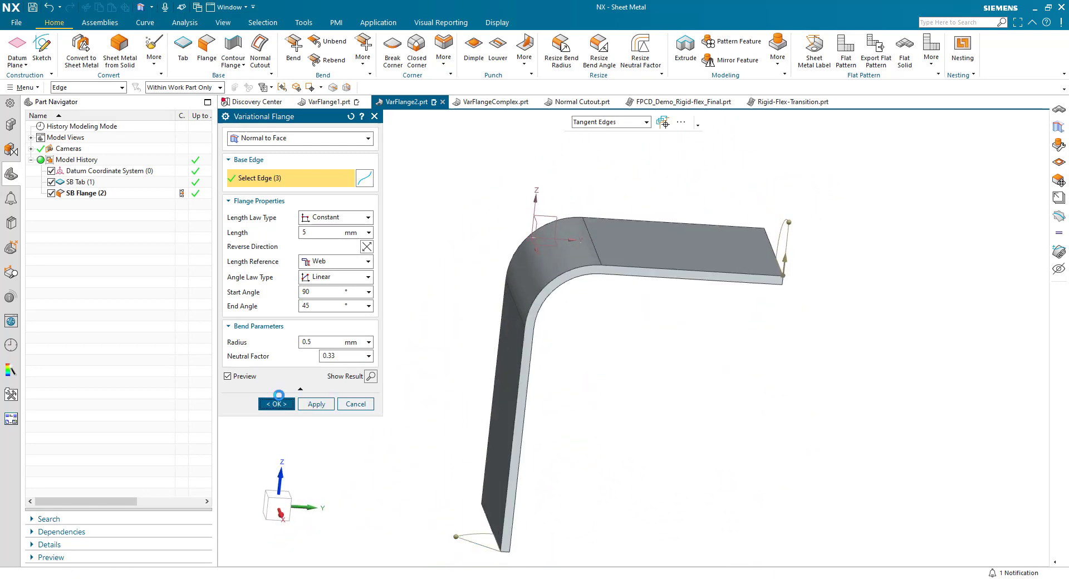
key(End)
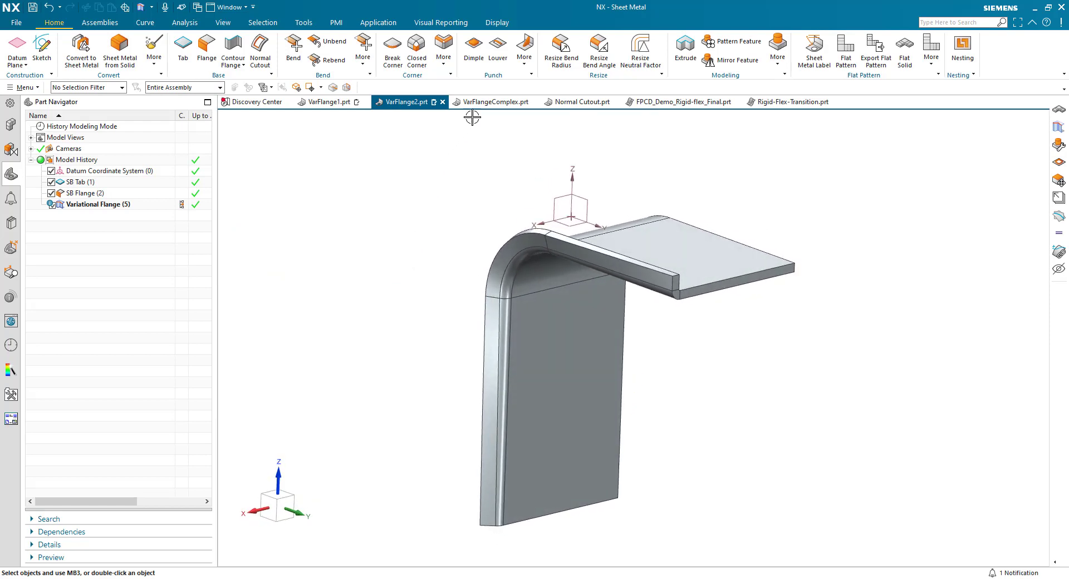
click(490, 103)
Preview a Constant-angle variational flange, 2 mm at 90°, around all 88 outer edges
key(ctrl+f)
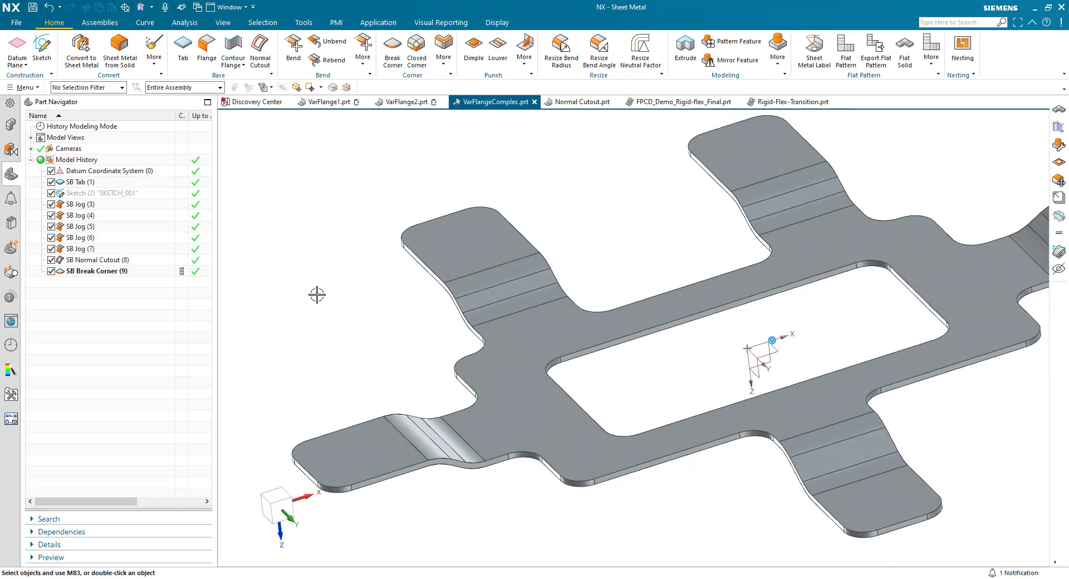
click(362, 52)
click(372, 205)
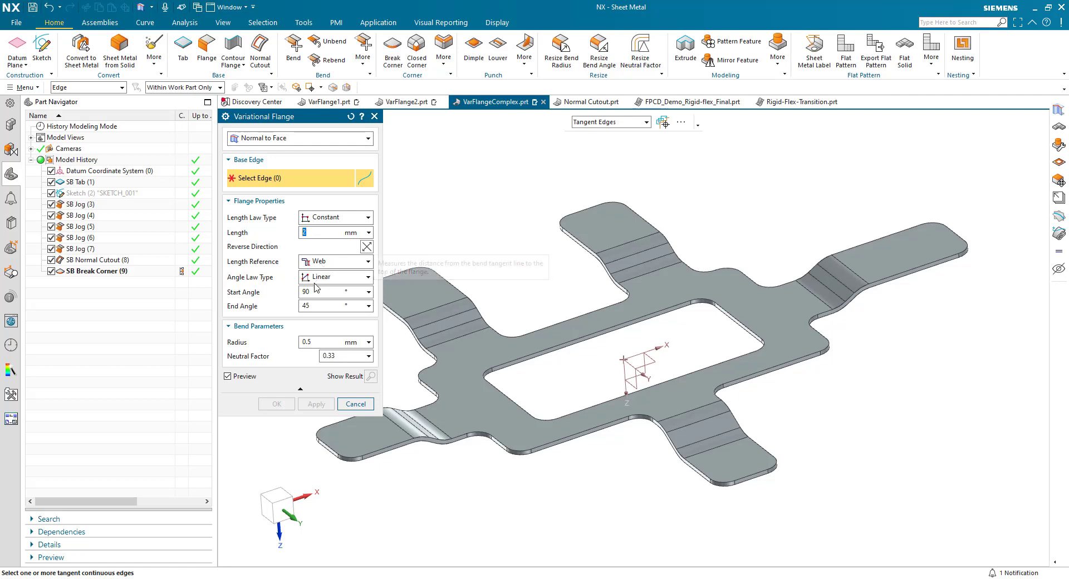
click(335, 277)
click(321, 292)
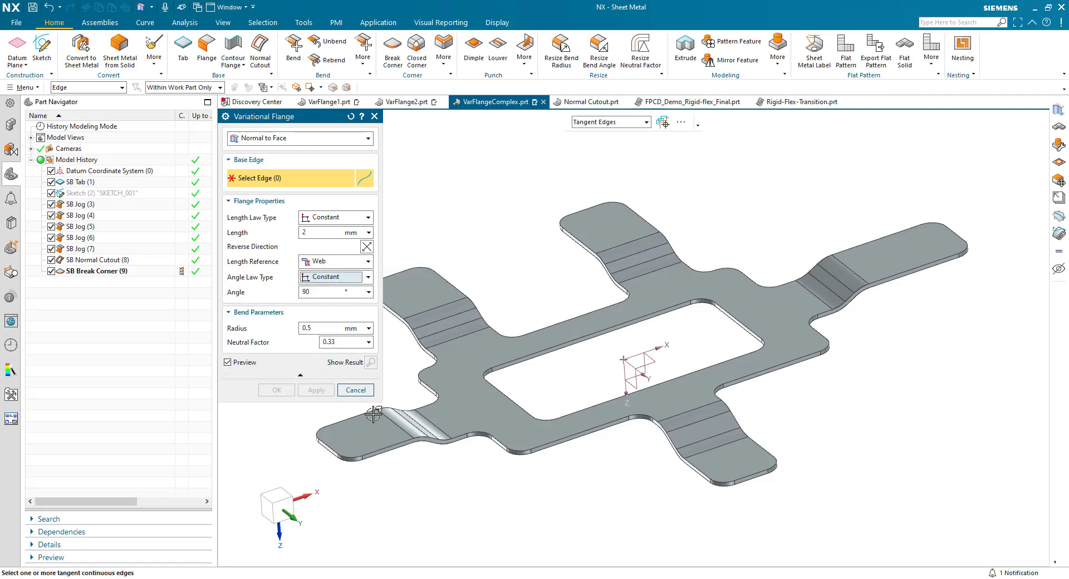
click(385, 445)
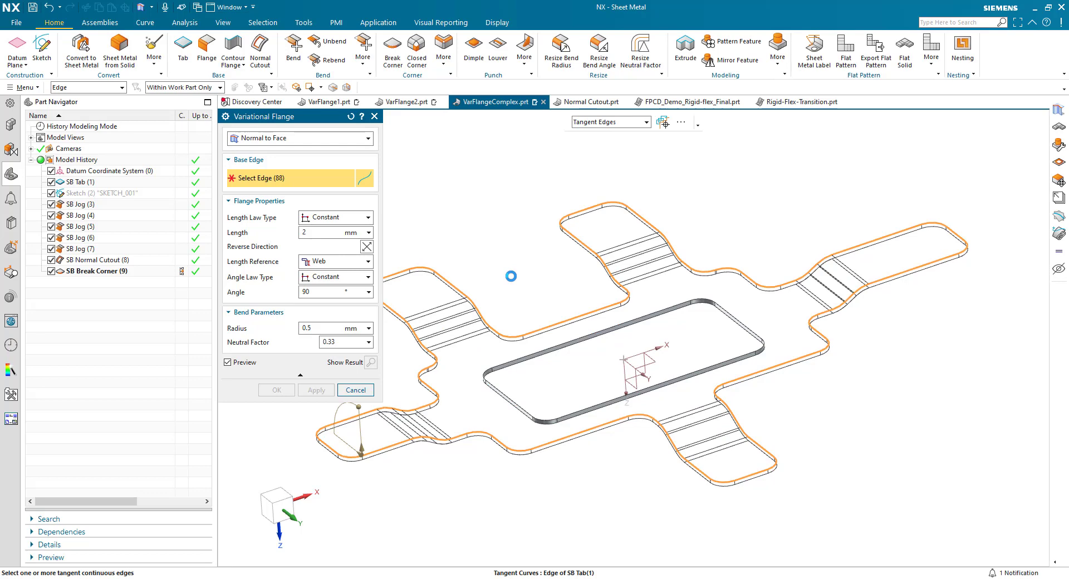
middle_drag(510, 277, 544, 425)
scroll(544, 425, up, 5)
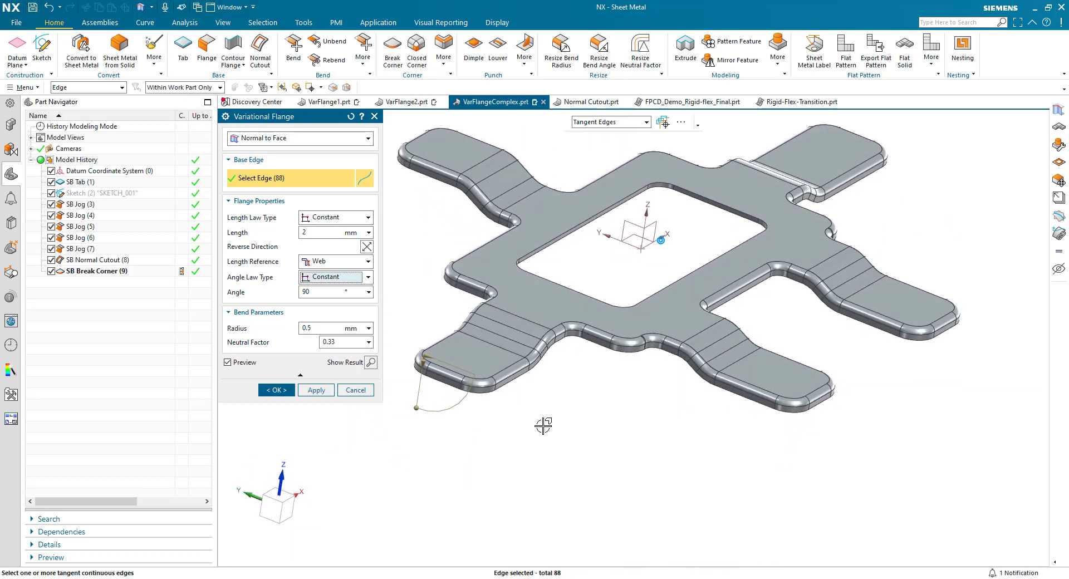
scroll(544, 425, up, 5)
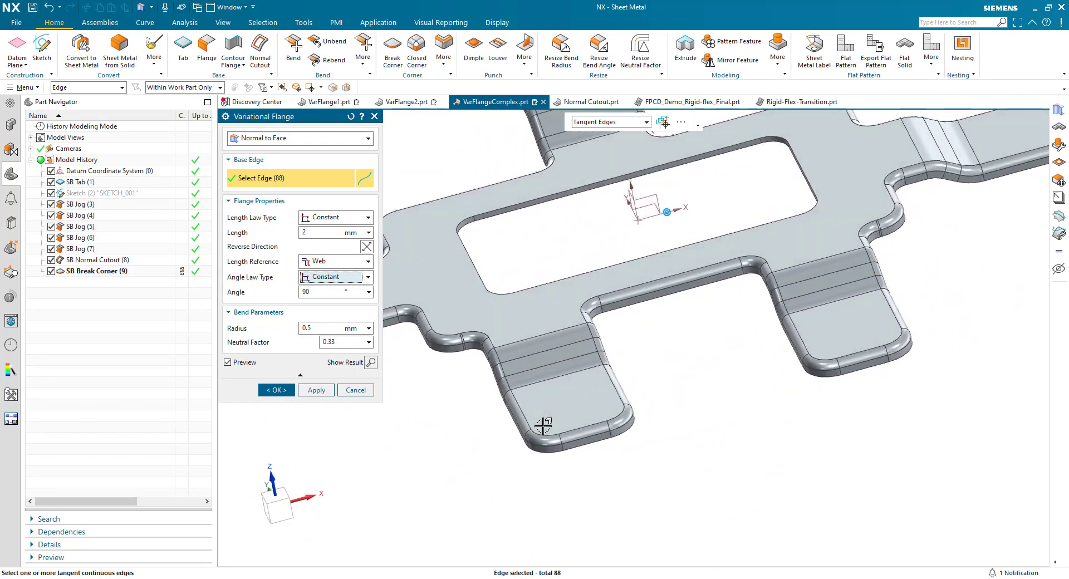